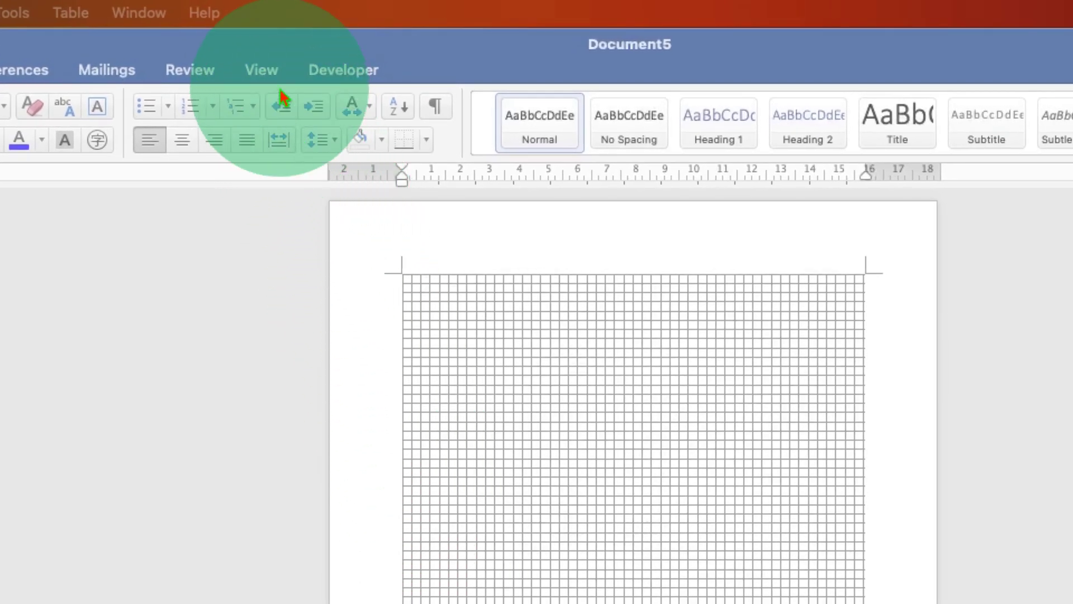
Bring up Word's View ribbon display options, leaving the blank page without gridlines.
click(275, 73)
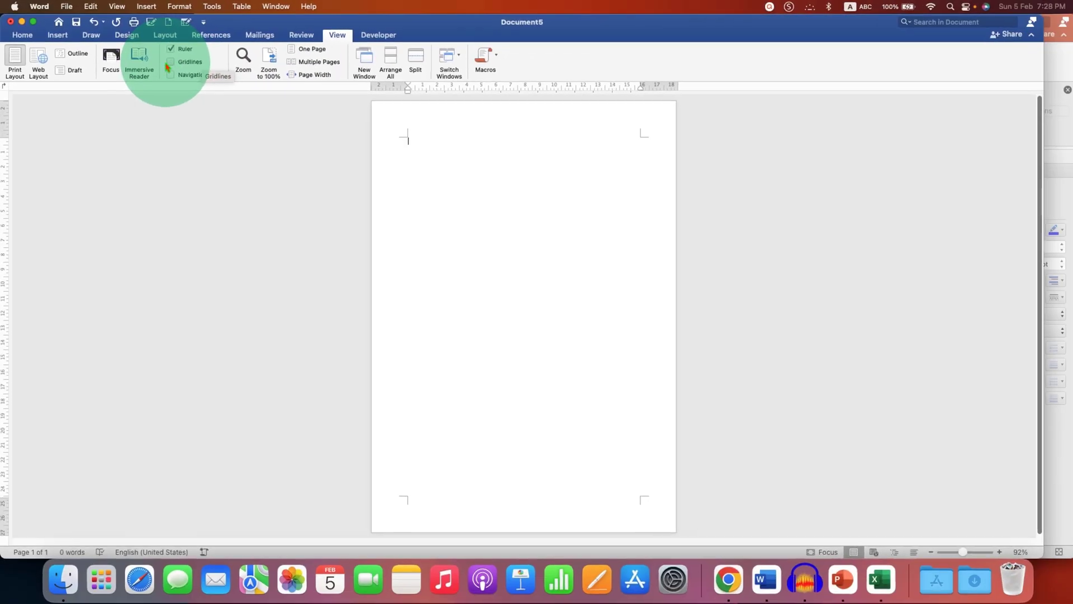
click(170, 61)
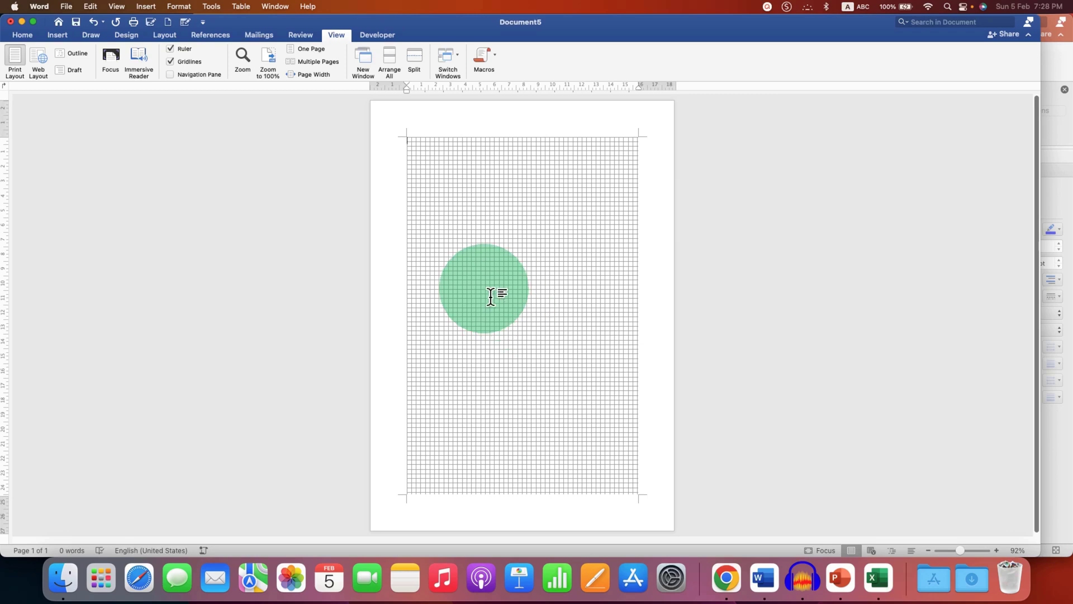
click(171, 61)
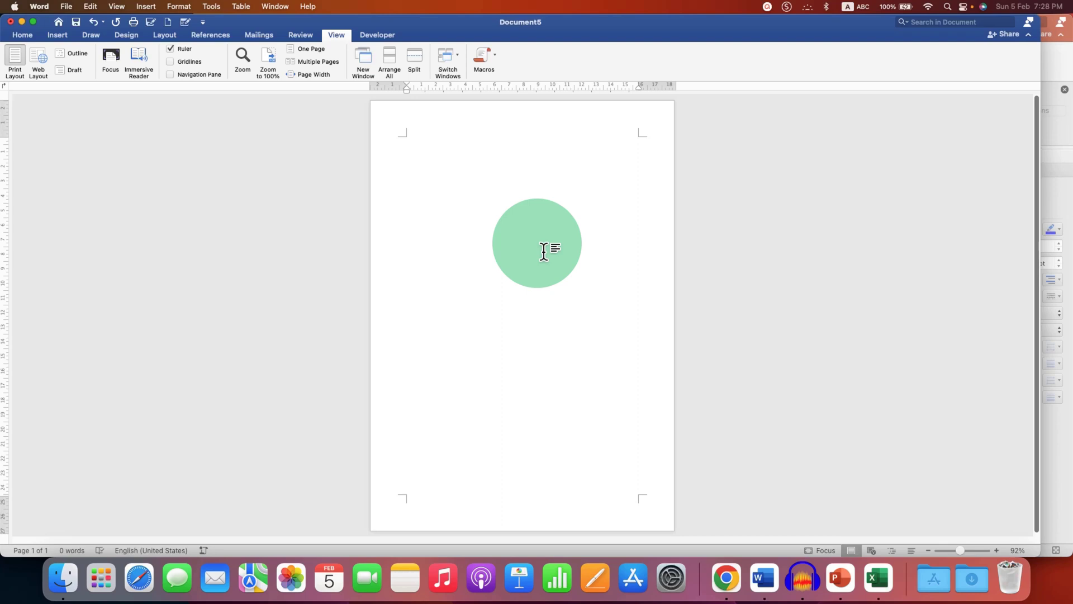
Turn on View > Gridlines so a fine grid covers the page's text area.
click(171, 61)
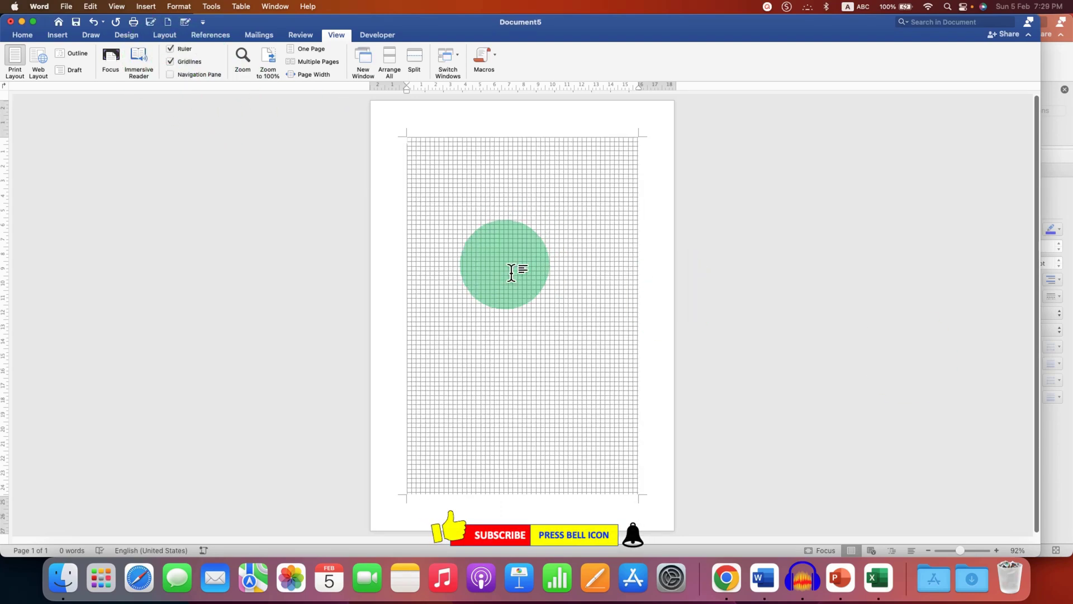